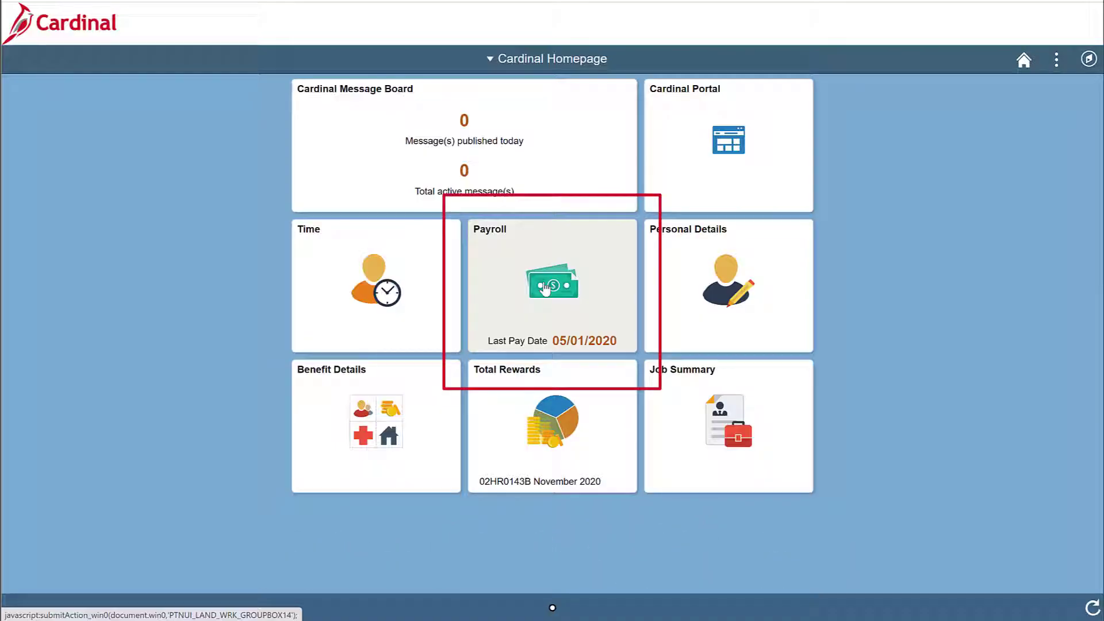
# Go to Payroll and open the Direct Deposit page listing Main Checking
pyautogui.click(545, 288)
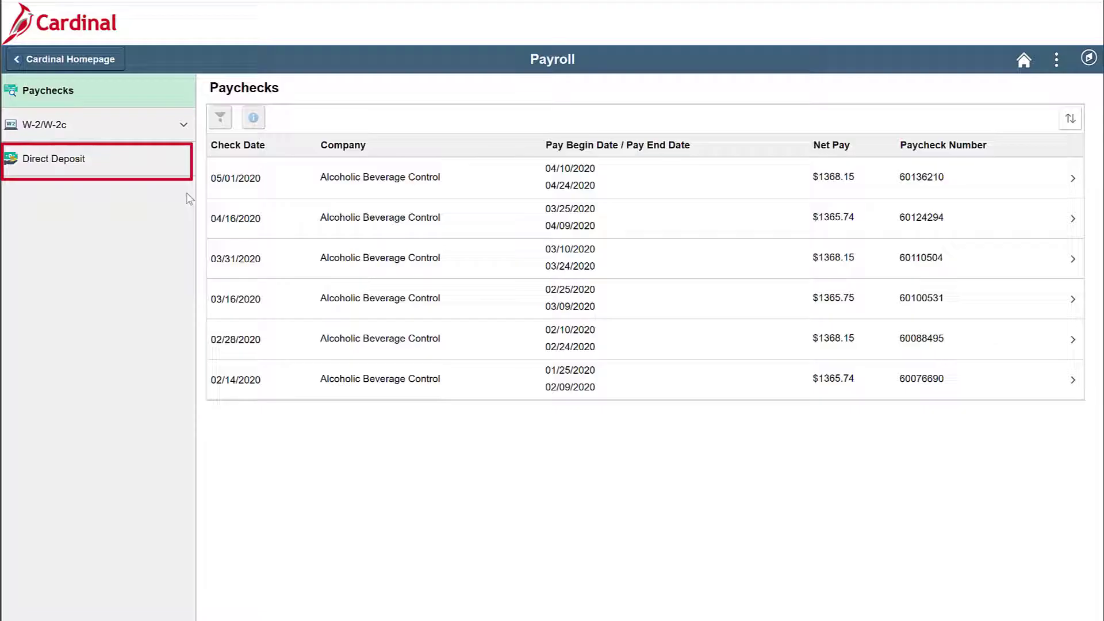
pyautogui.click(117, 171)
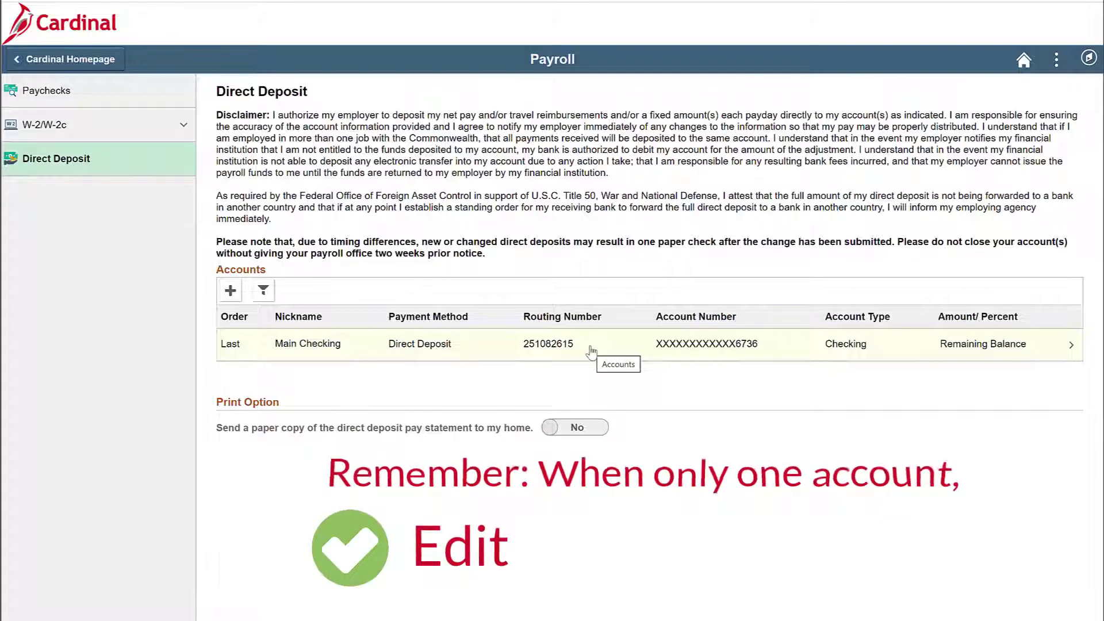
# Open Main Checking for editing and view the check example showing where the numbers appear
pyautogui.click(591, 350)
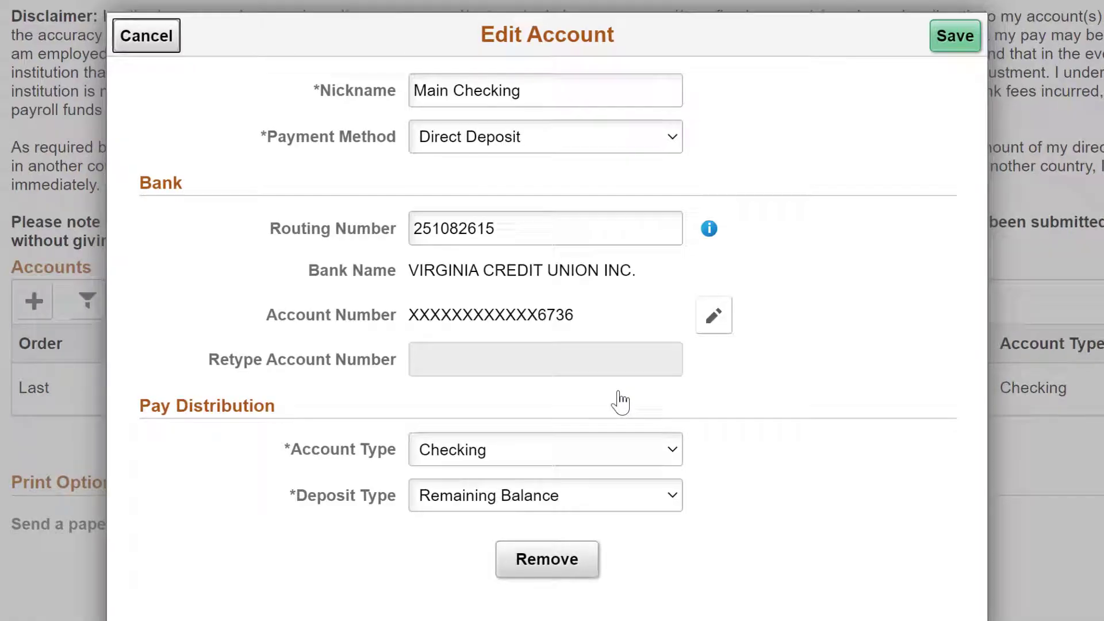
pyautogui.click(661, 227)
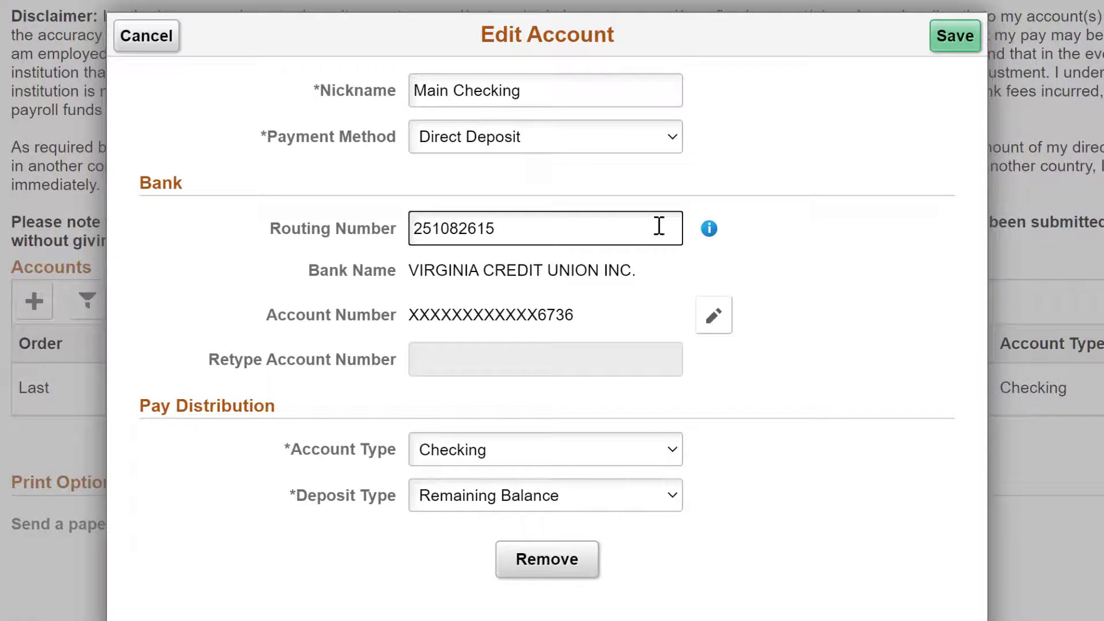
pyautogui.click(708, 229)
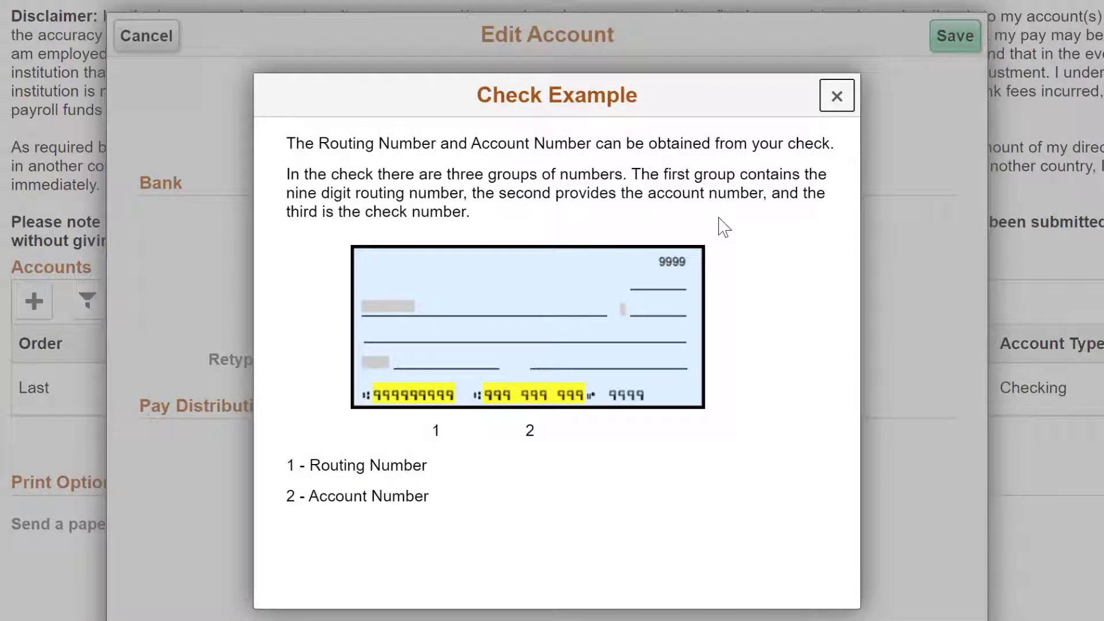
pyautogui.click(839, 107)
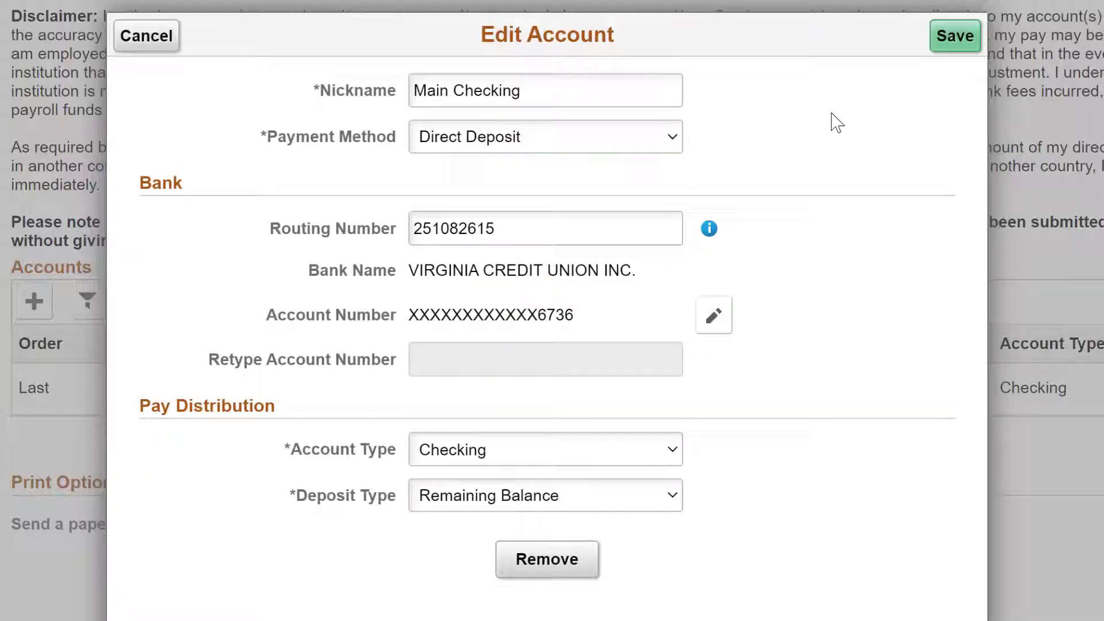
pyautogui.click(534, 228)
pyautogui.press('Tab')
pyautogui.click(713, 320)
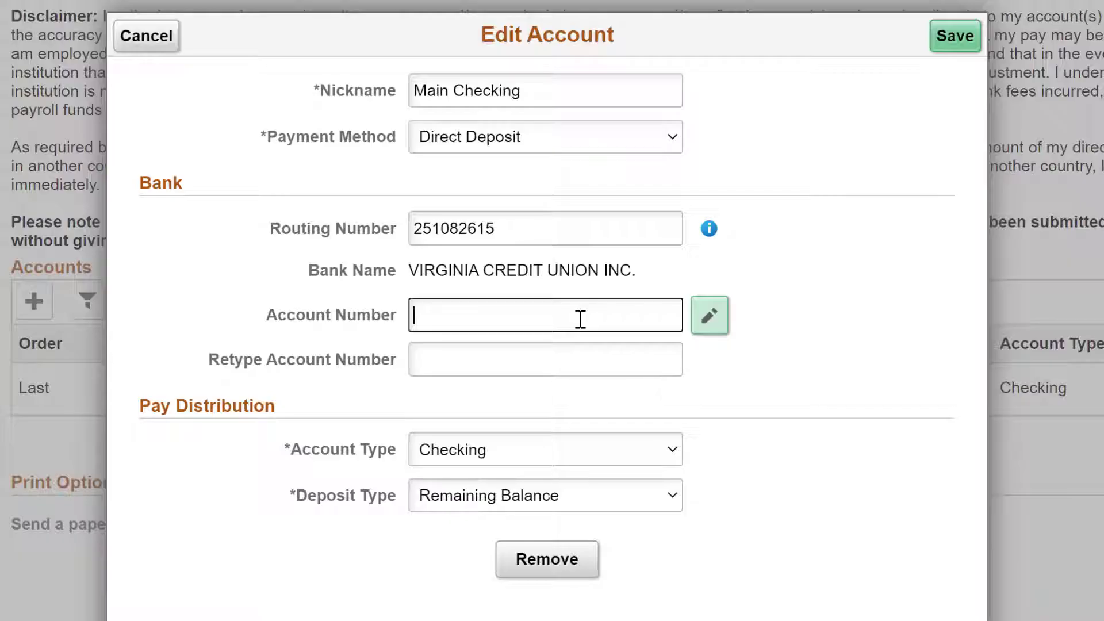
pyautogui.write('1234567')
pyautogui.press('Tab')
pyautogui.write('1234567')
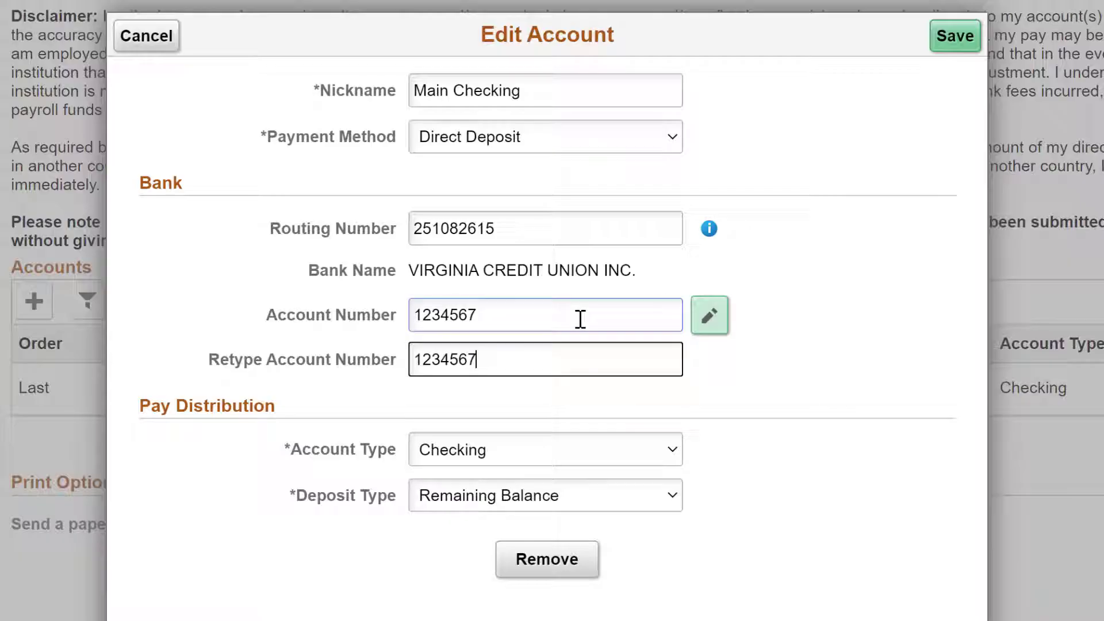
pyautogui.press('Tab')
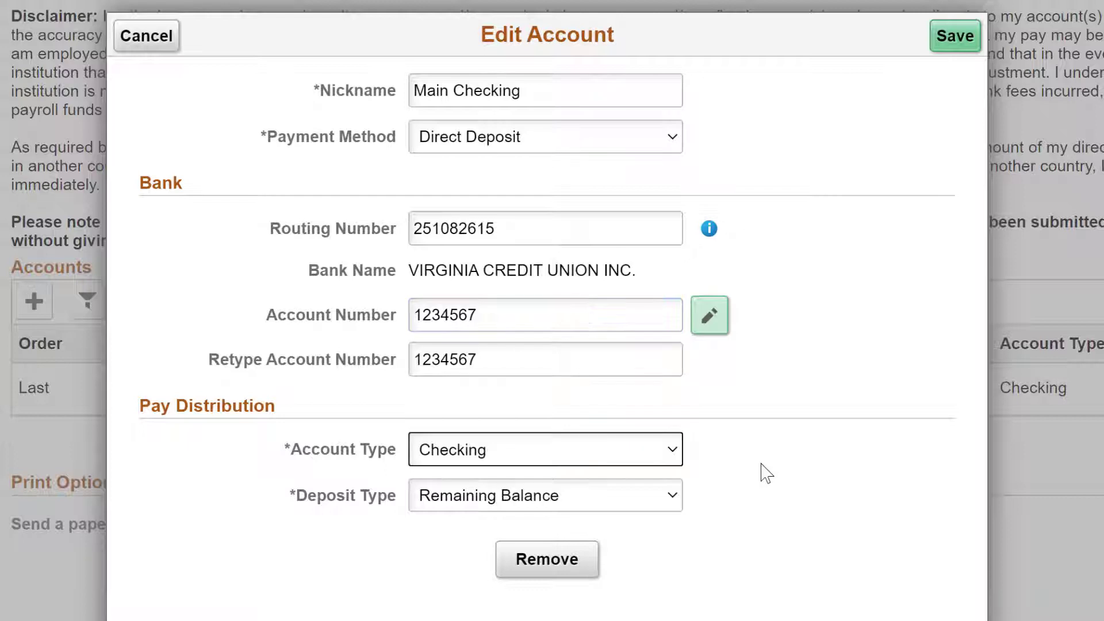
pyautogui.click(952, 46)
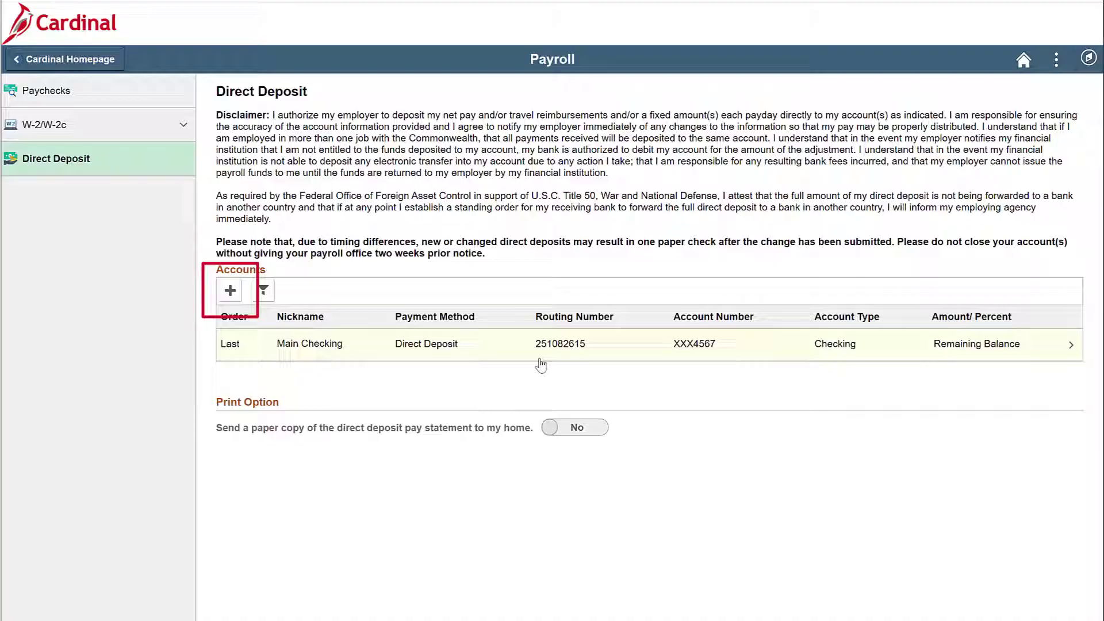
# Add a new account nicknamed Vacation Time! with the Virginia Credit Union routing number pasted in
pyautogui.click(229, 293)
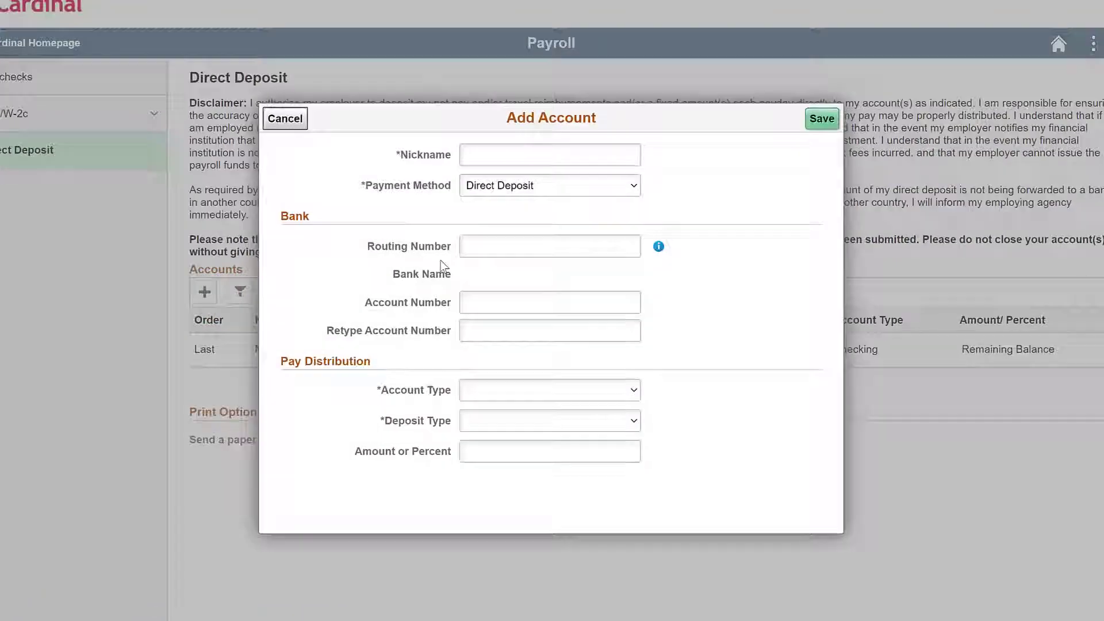
pyautogui.write('Vacation Time!')
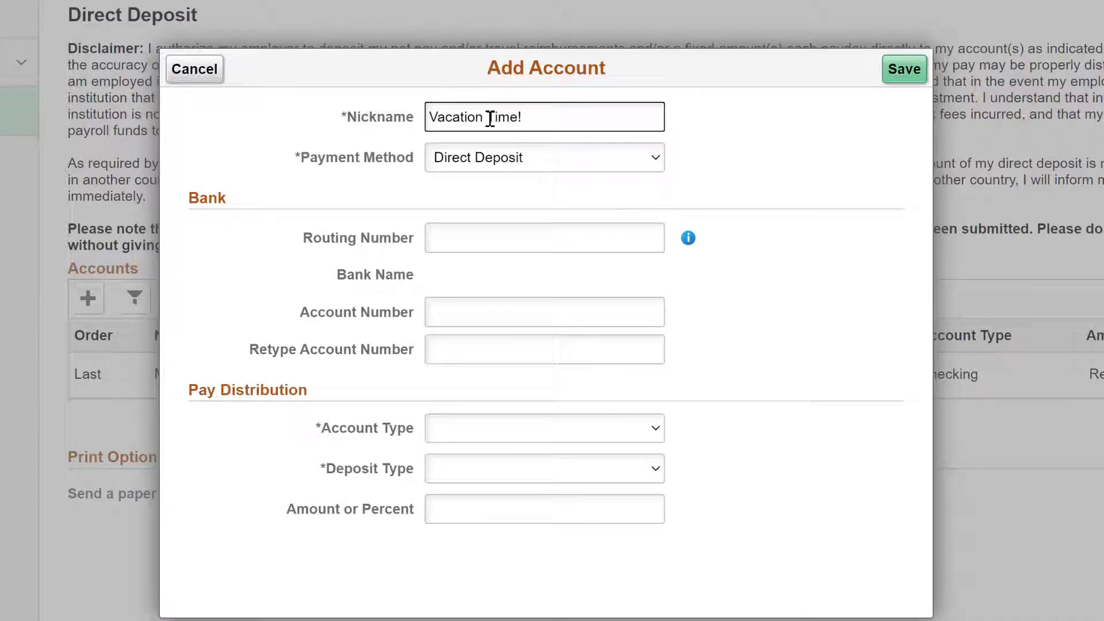
pyautogui.click(473, 237)
pyautogui.click(474, 236)
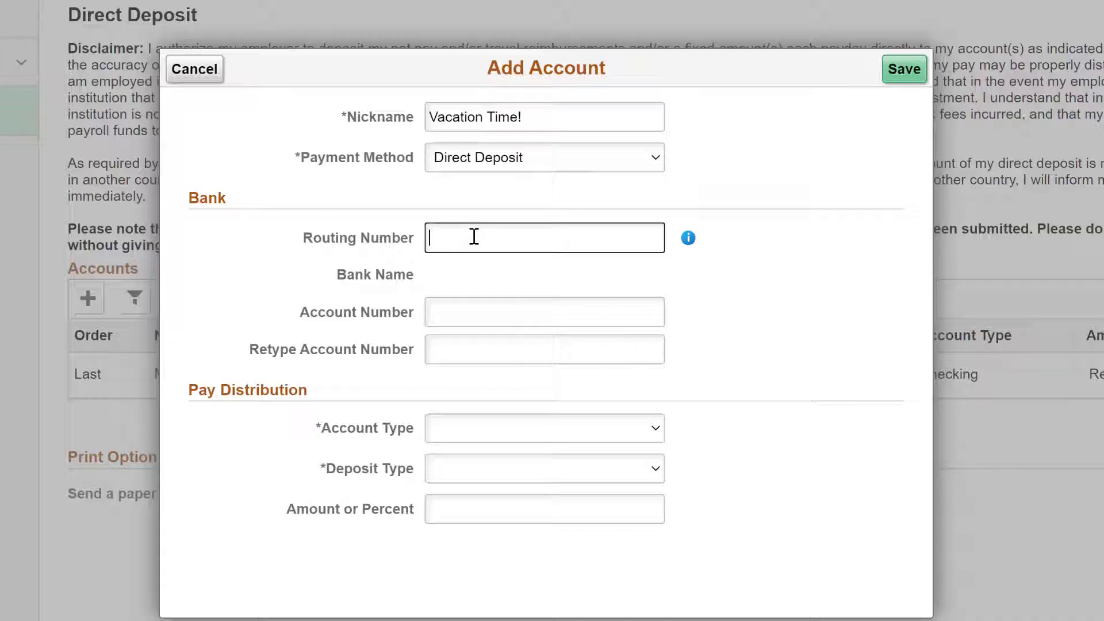
pyautogui.write('251082615')
pyautogui.press('Tab')
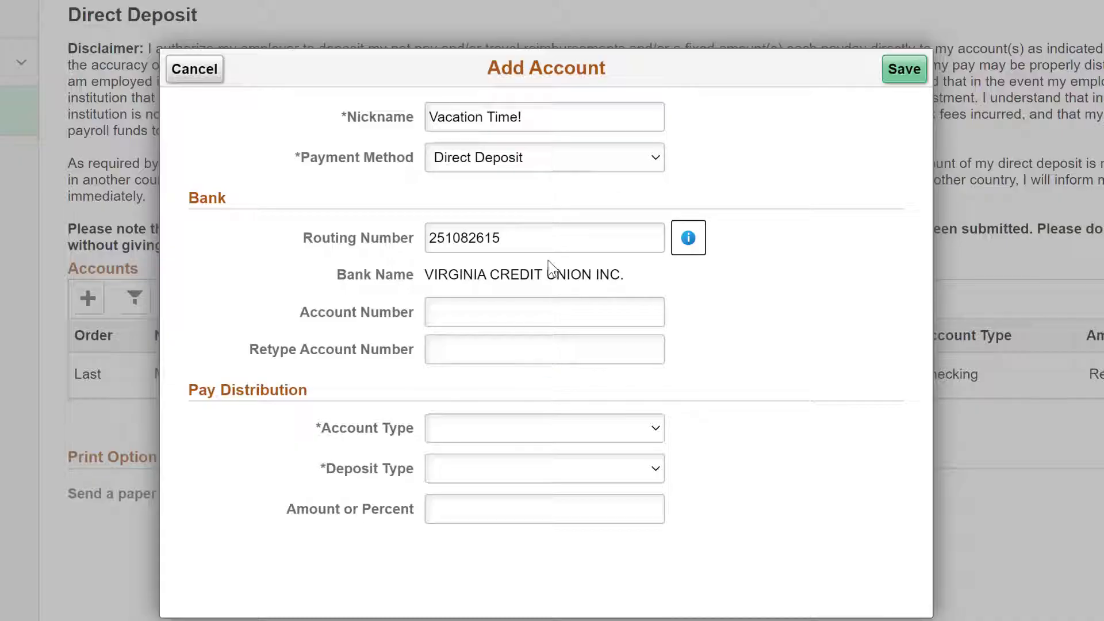
# Enter the new account number and retype it in the confirmation field
pyautogui.click(490, 320)
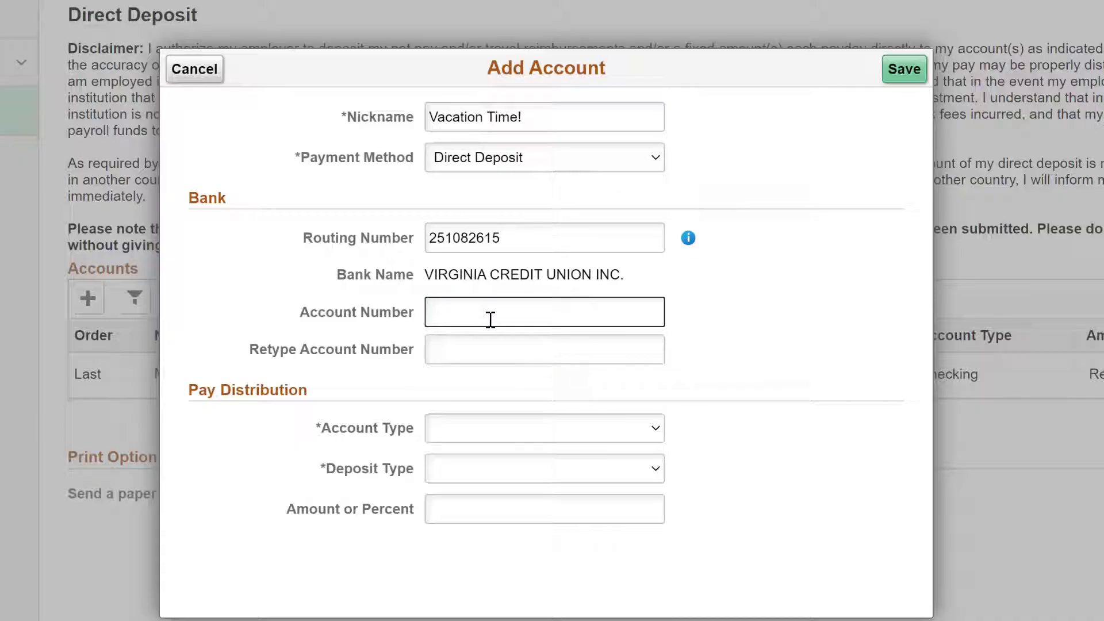
pyautogui.write('999999')
pyautogui.press('Tab')
pyautogui.write('999')
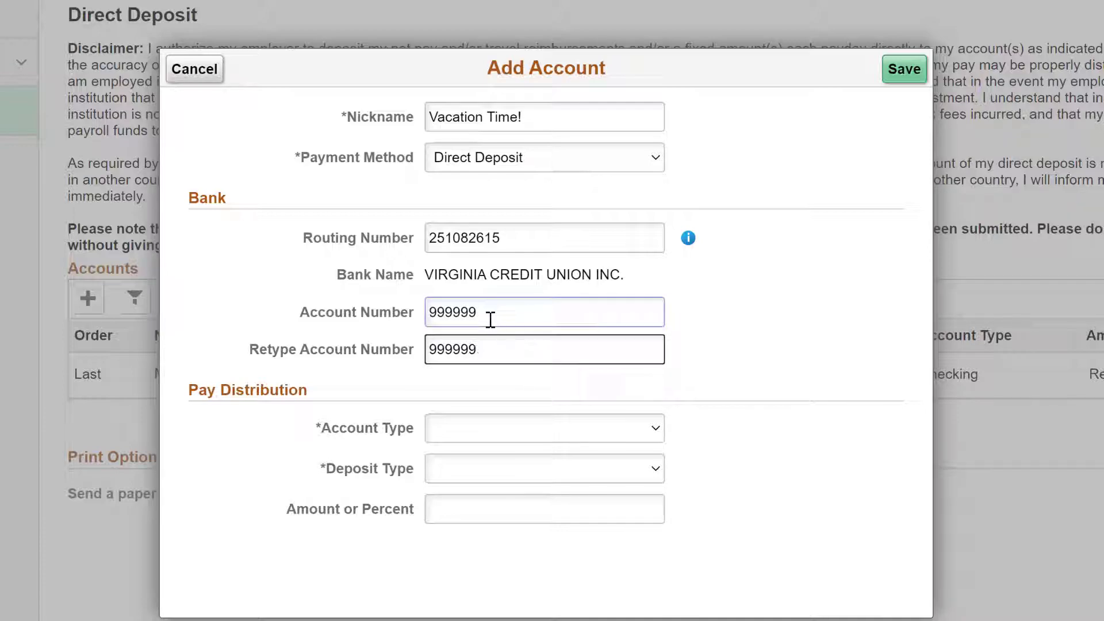
# Make Vacation Time! a Savings account with a fixed Amount deposit of $200.00, and save it
pyautogui.click(573, 428)
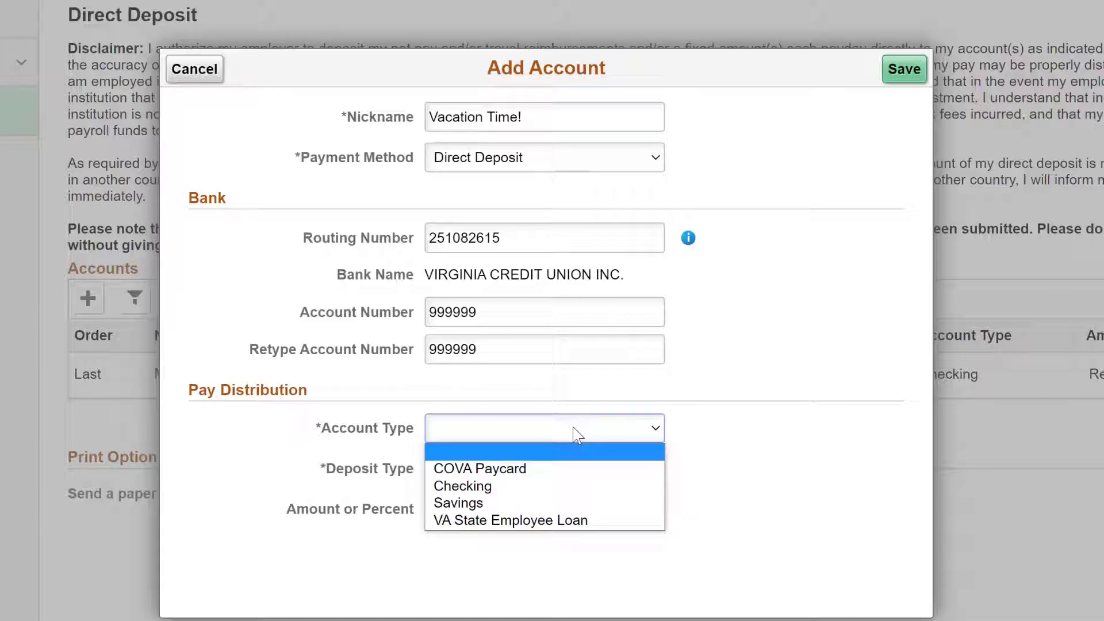
pyautogui.click(582, 503)
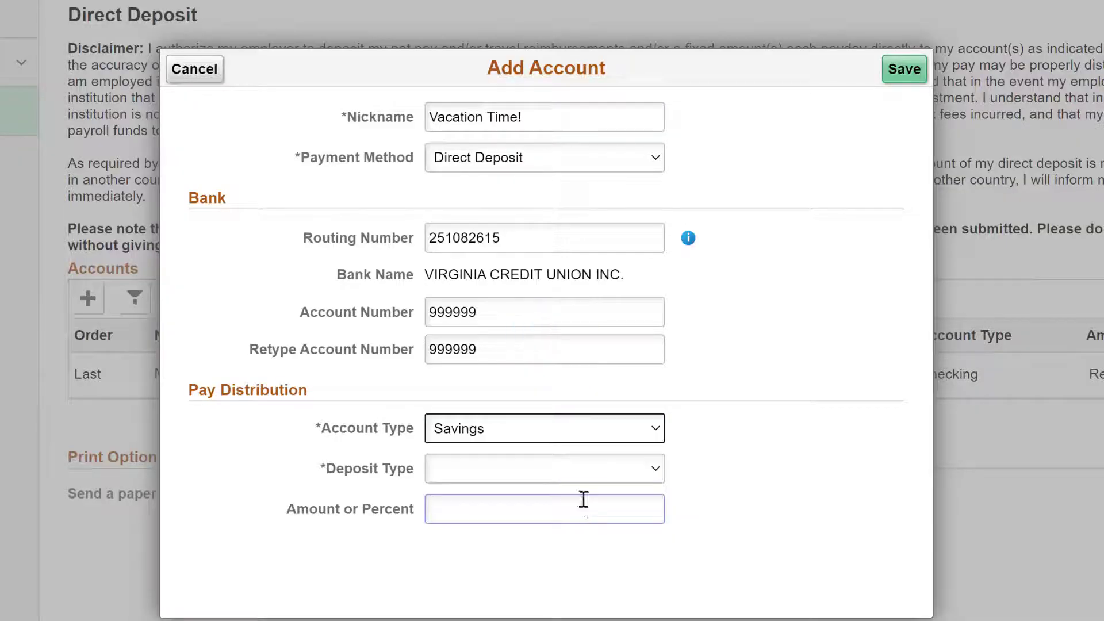
pyautogui.click(592, 482)
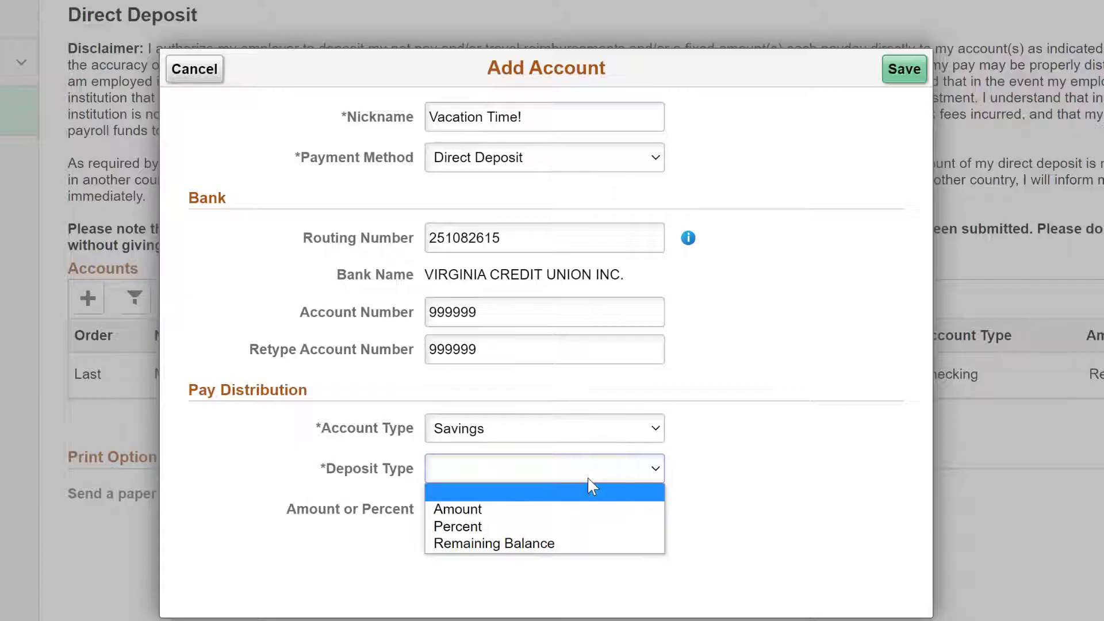
pyautogui.click(588, 509)
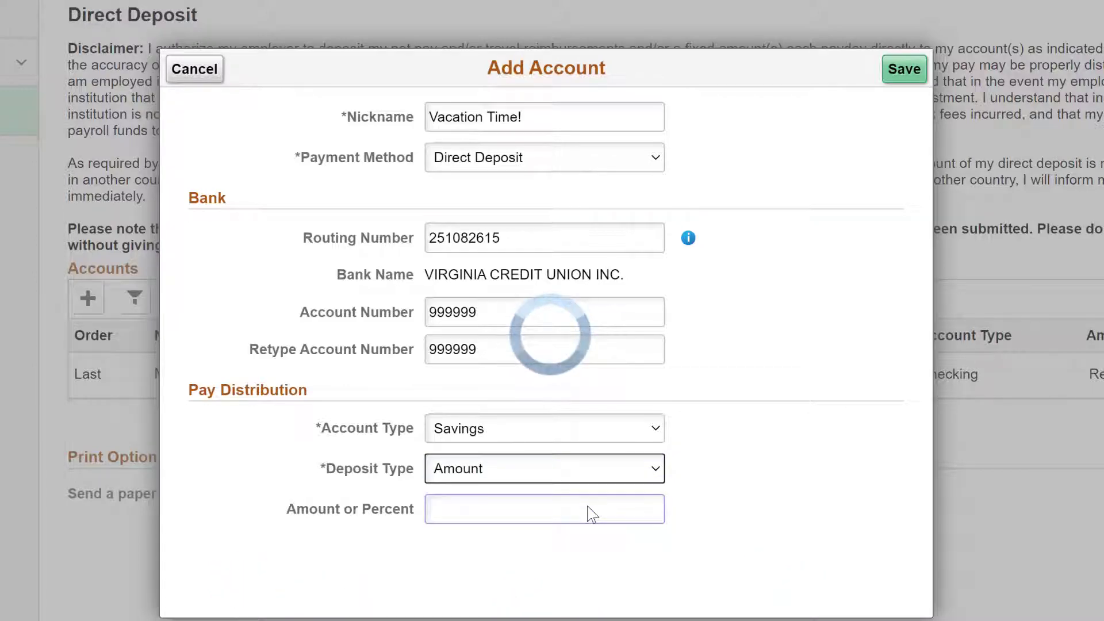
pyautogui.click(572, 507)
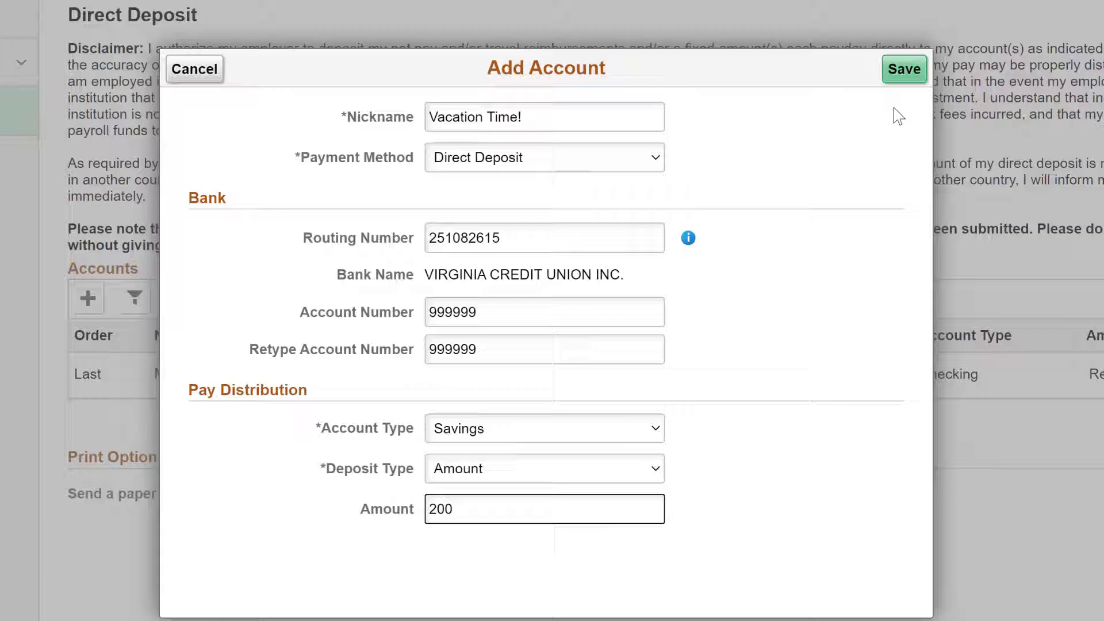
pyautogui.click(905, 70)
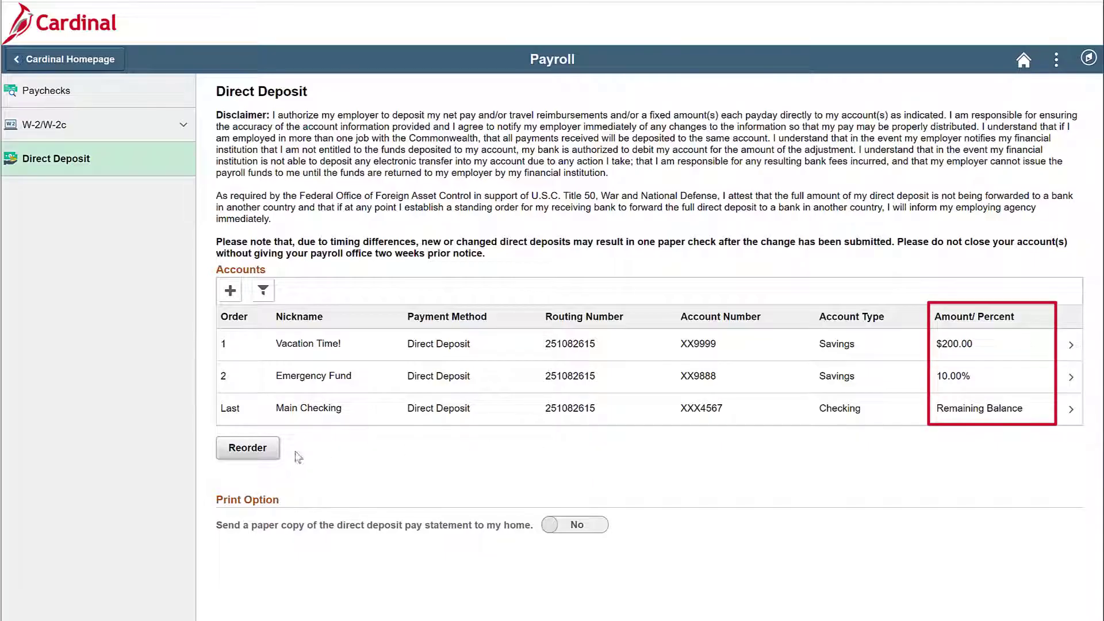
# Reorder deposits with Emergency Fund as 1 and Vacation Time! as 2, then save
pyautogui.click(263, 454)
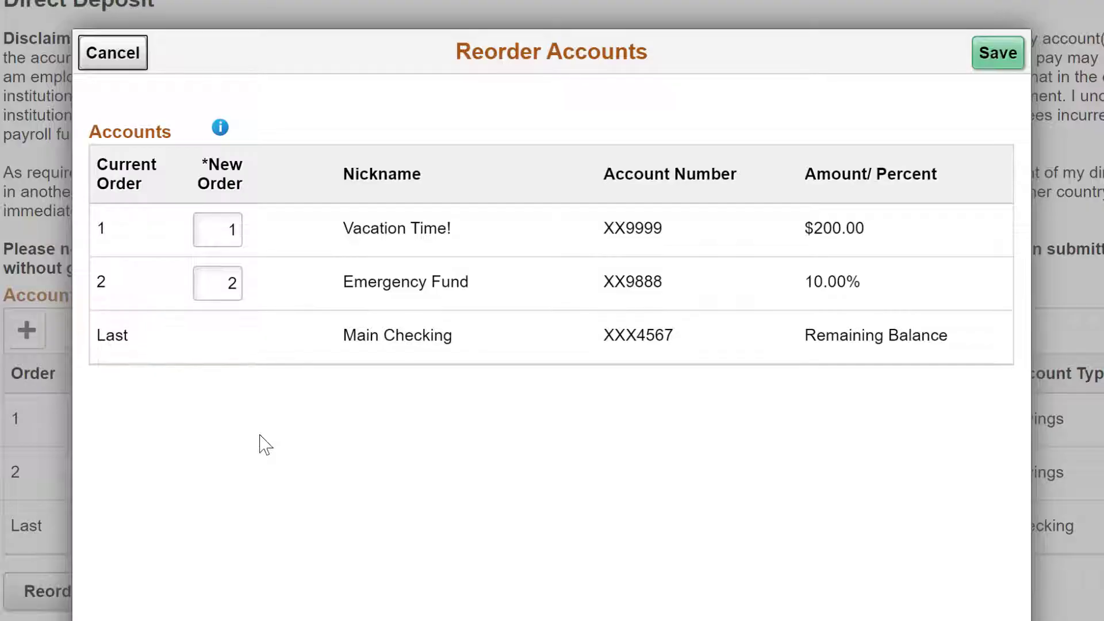
pyautogui.doubleClick(224, 231)
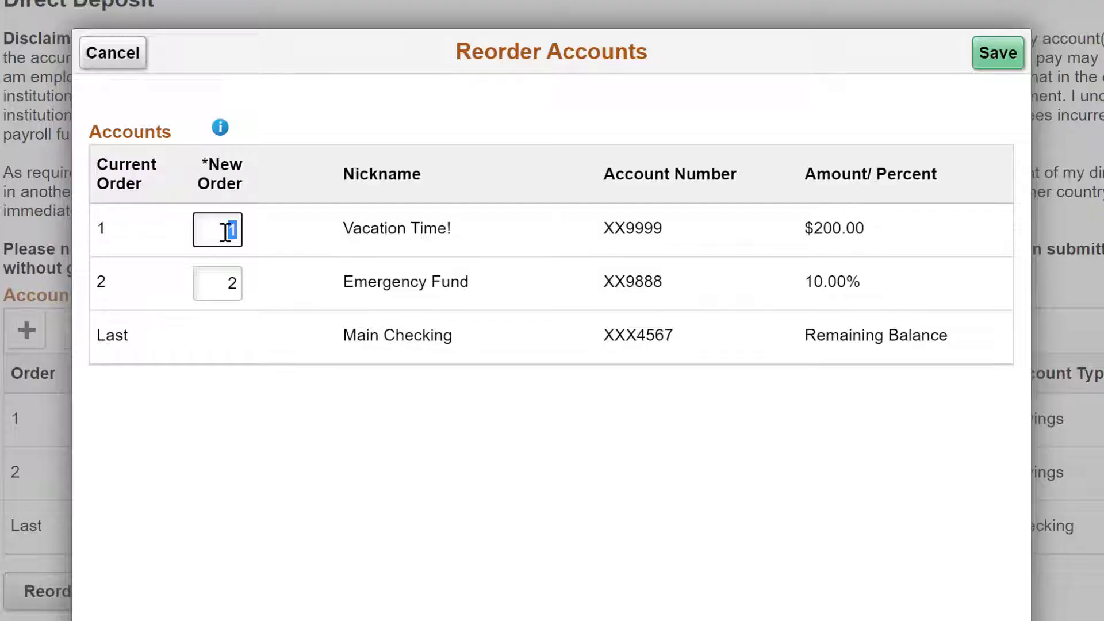
pyautogui.write('2')
pyautogui.press('Tab')
pyautogui.write('1')
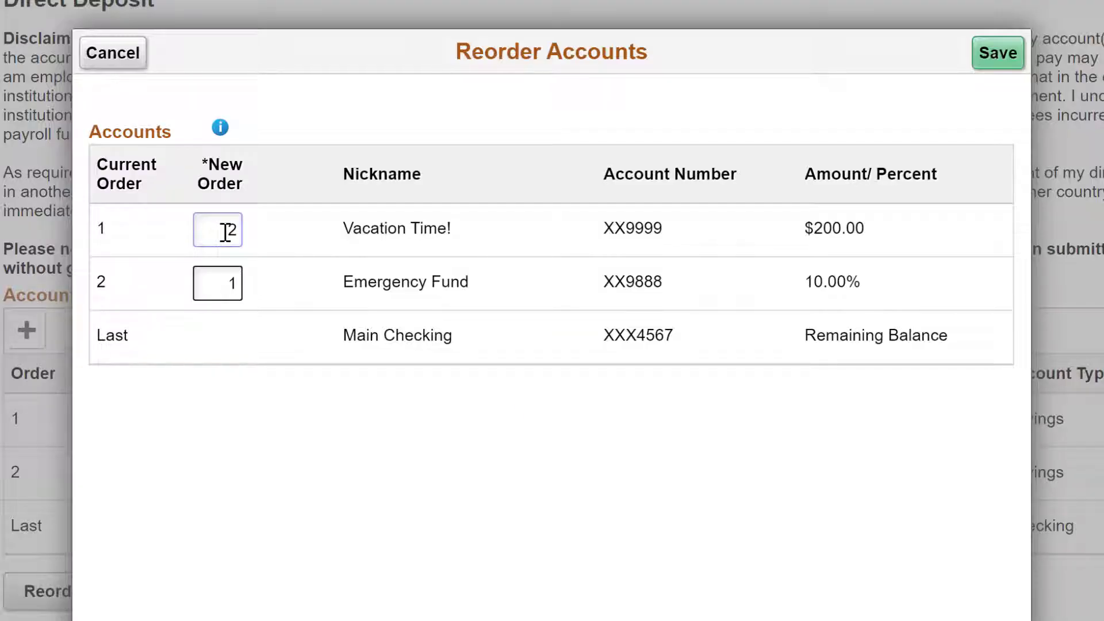
pyautogui.click(999, 53)
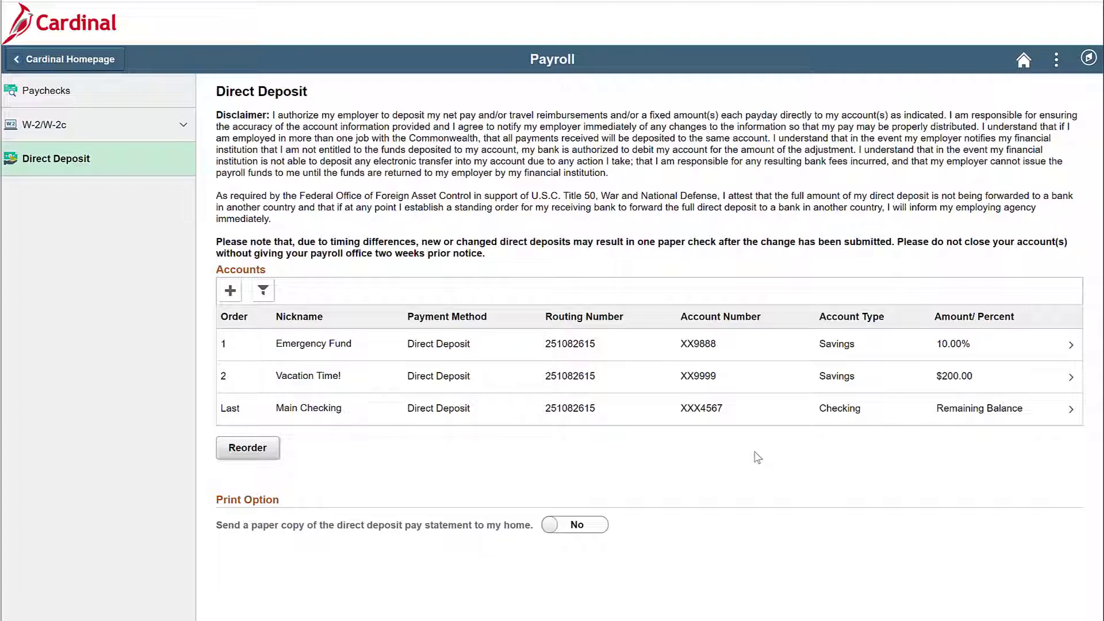
# Remove the Emergency Fund account and confirm the removal with Yes
pyautogui.click(748, 351)
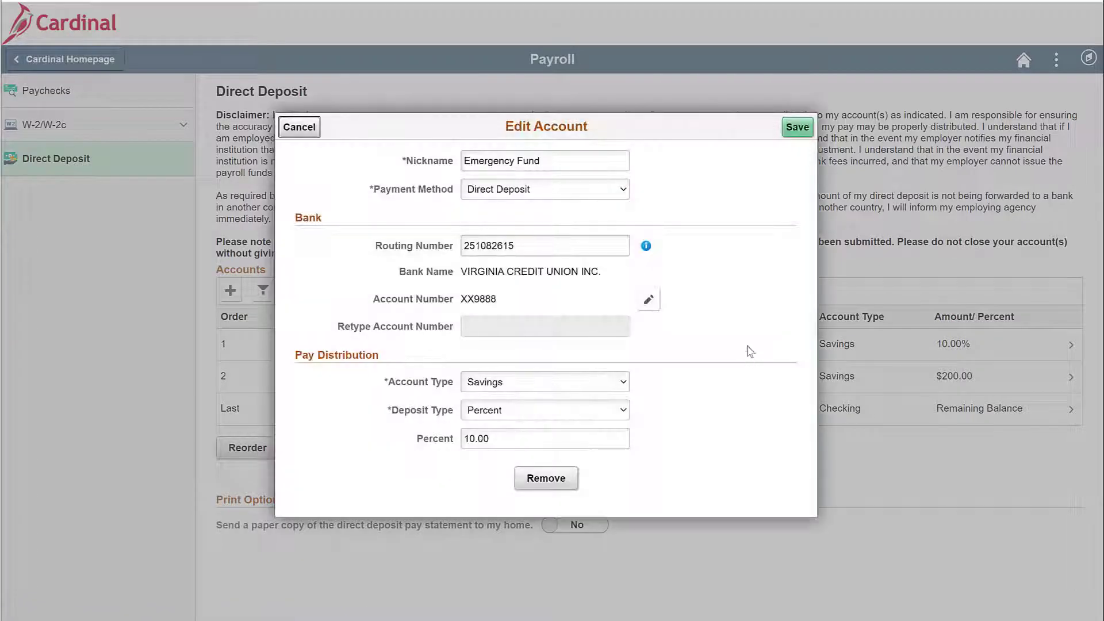
pyautogui.click(548, 478)
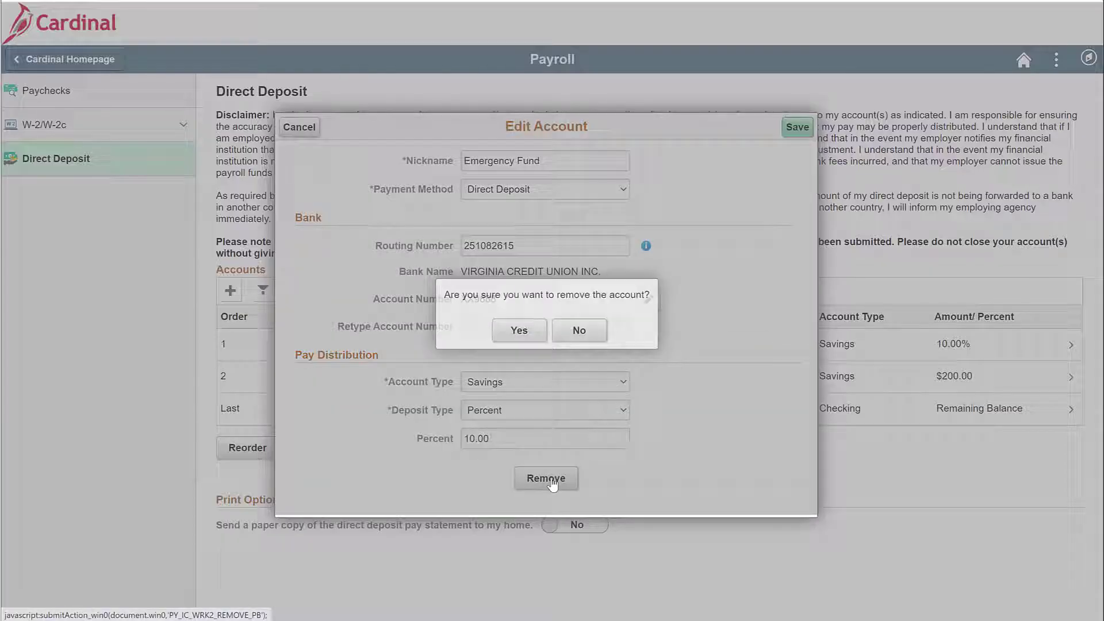
pyautogui.click(517, 330)
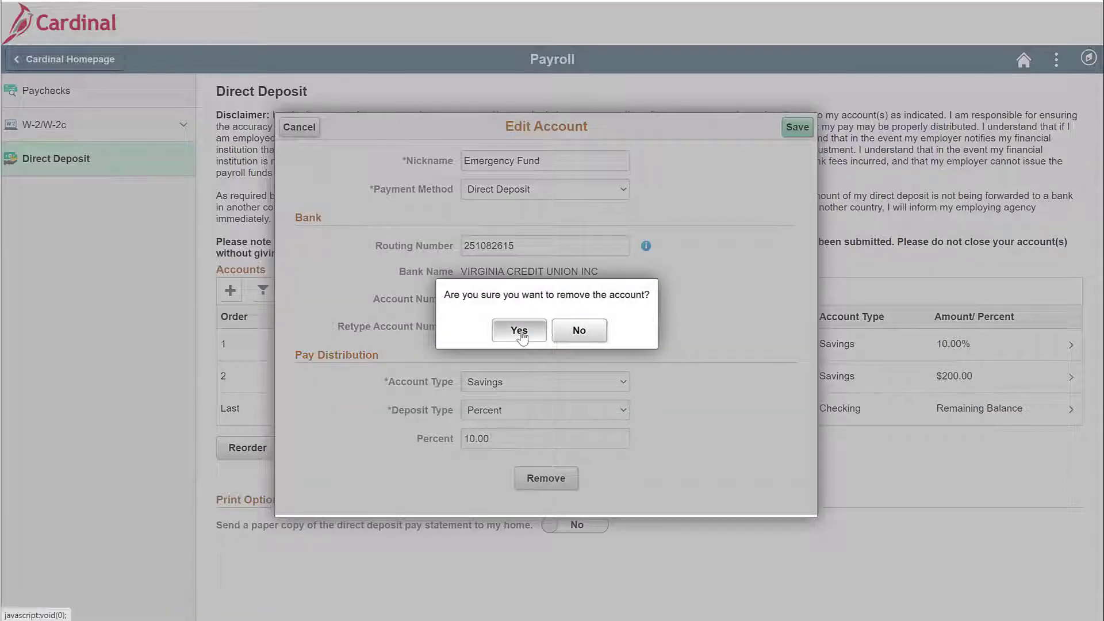